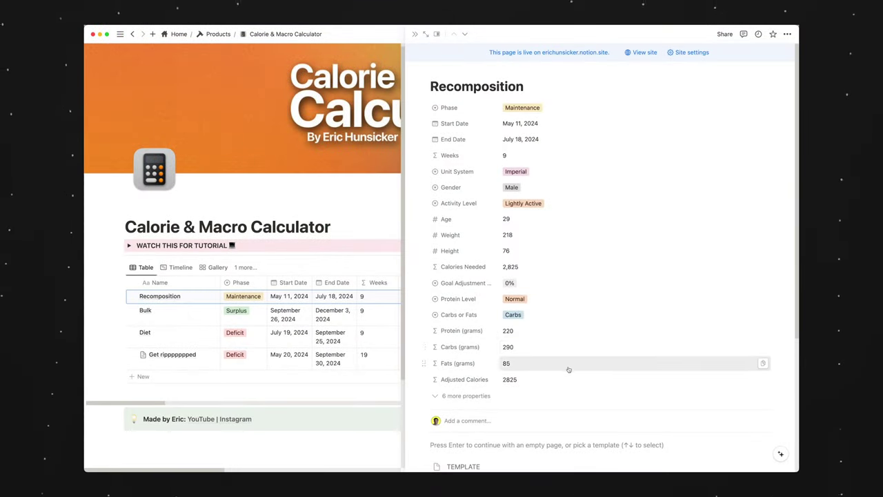
- Close the Recomposition record and view the calculator entries as a timeline and as a gallery
key(Escape)
click(178, 286)
click(207, 285)
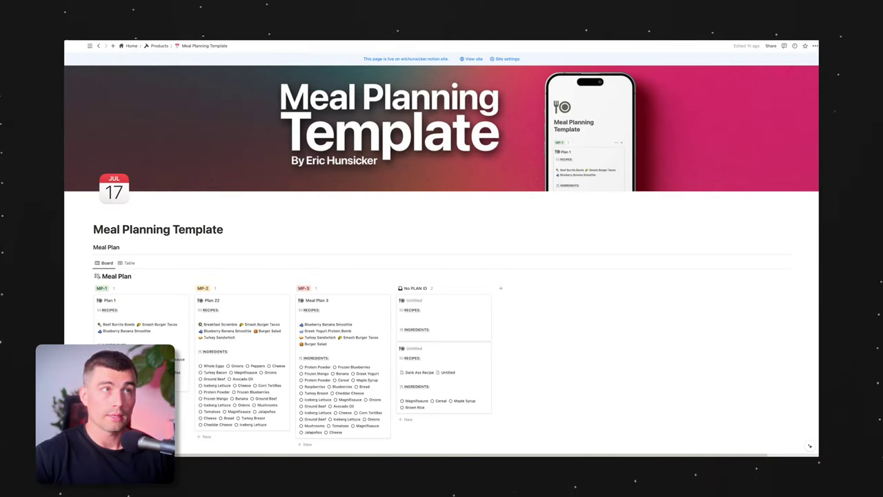
- Look through the meal plan board, recipes gallery and ingredients table of the Meal Planning Template page
scroll(449, 260, down, 3)
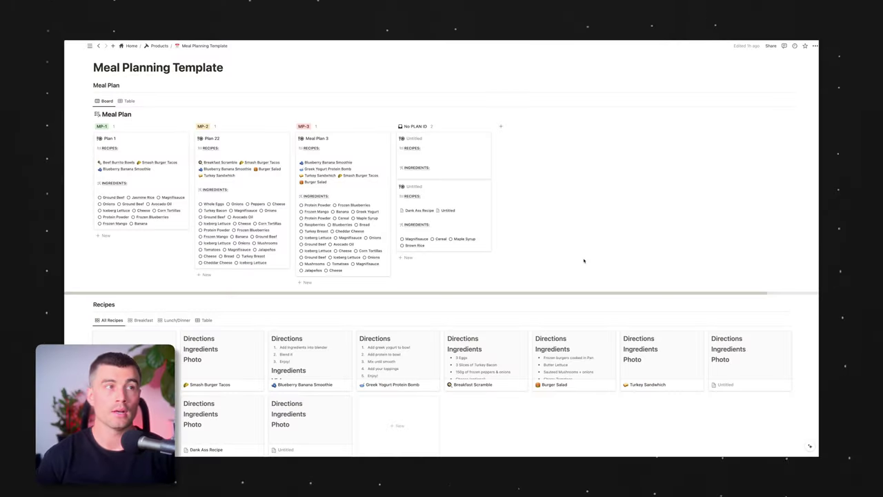
scroll(545, 242, down, 10)
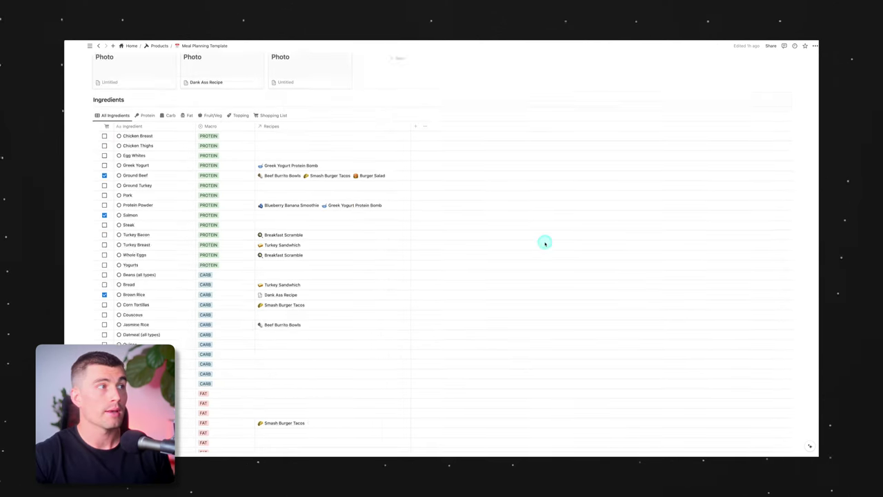
scroll(519, 246, up, 2)
scroll(290, 270, up, 5)
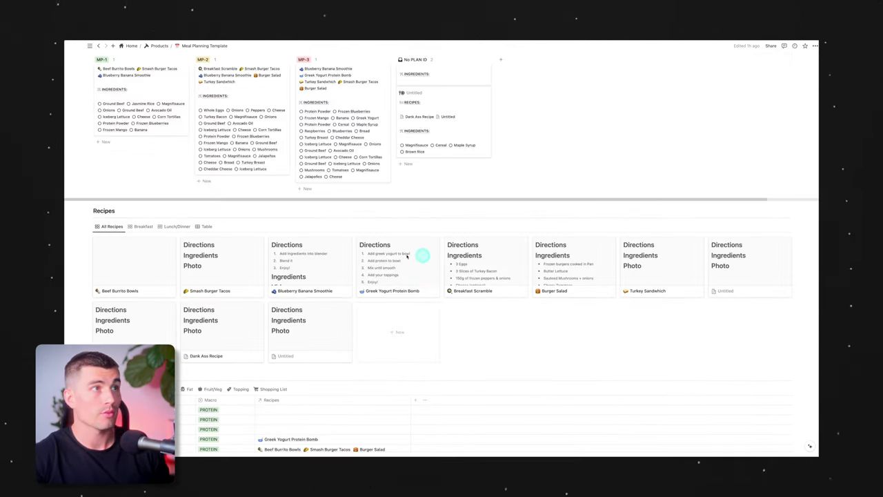
scroll(410, 283, up, 4)
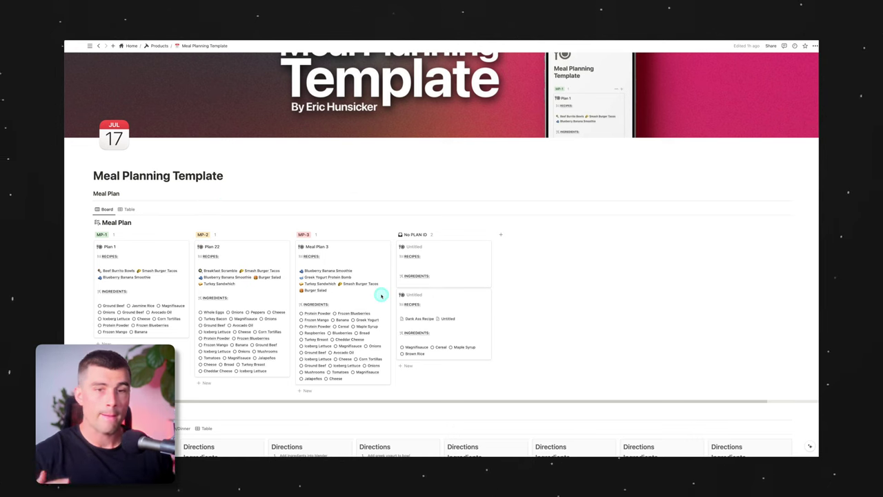
scroll(381, 296, up, 2)
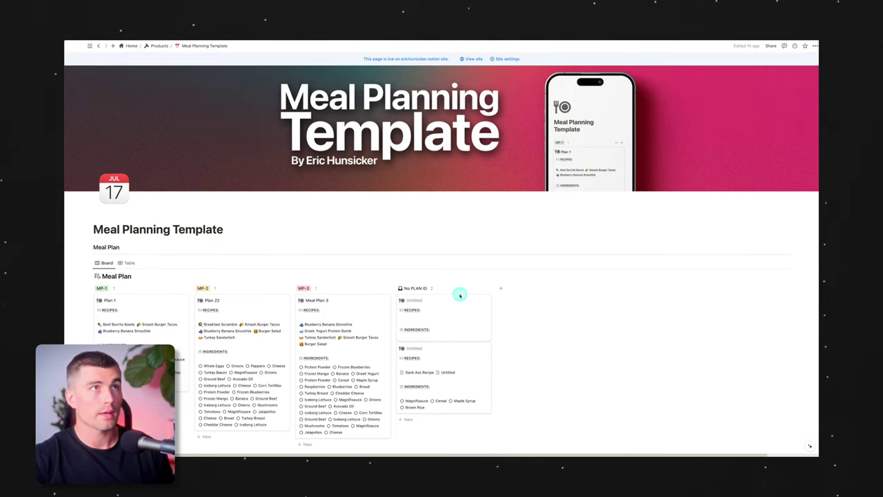
scroll(456, 293, down, 10)
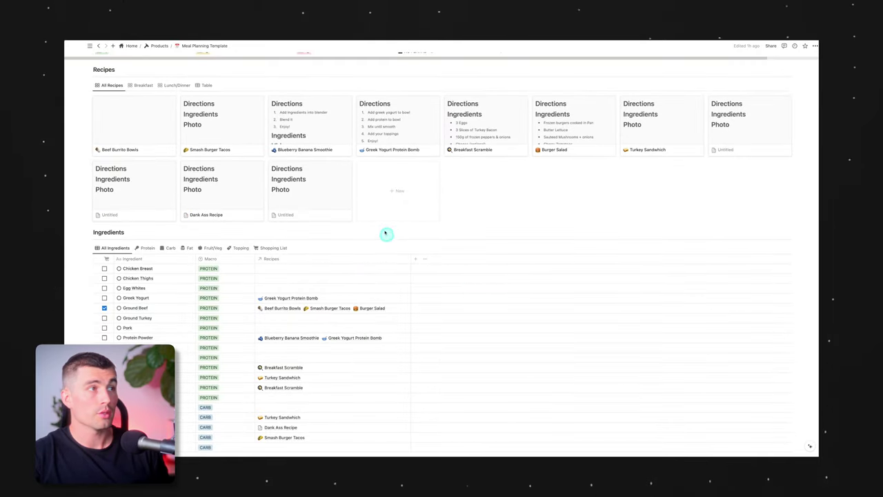
scroll(380, 229, down, 1)
scroll(374, 225, down, 1)
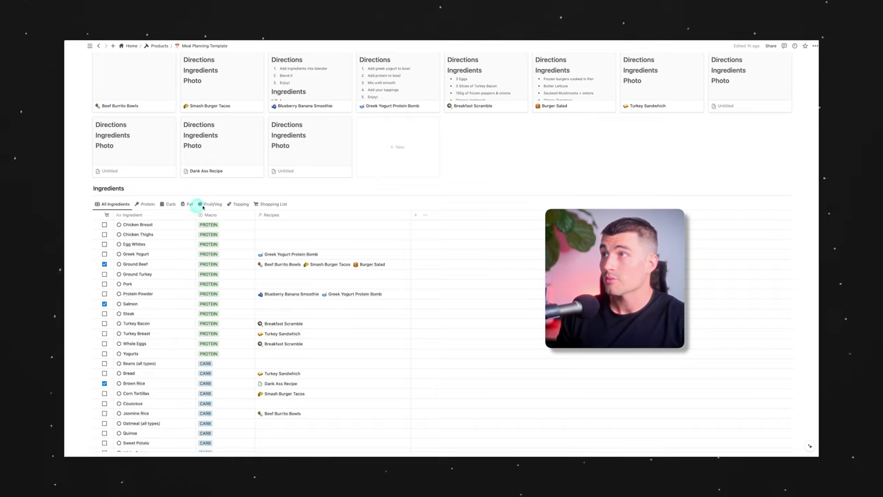
- Browse the ingredients by category through the Protein, Carb, Fat, Fruit/Veg and Topping views
click(146, 205)
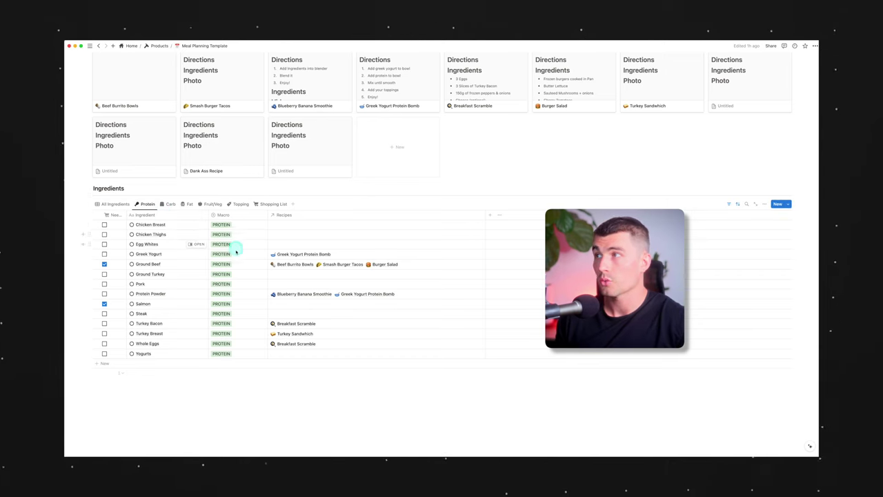
click(170, 204)
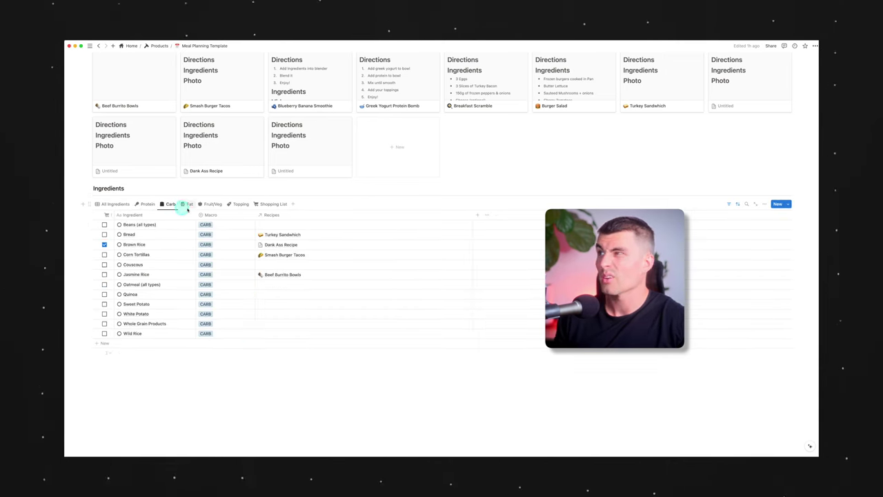
click(188, 205)
click(168, 205)
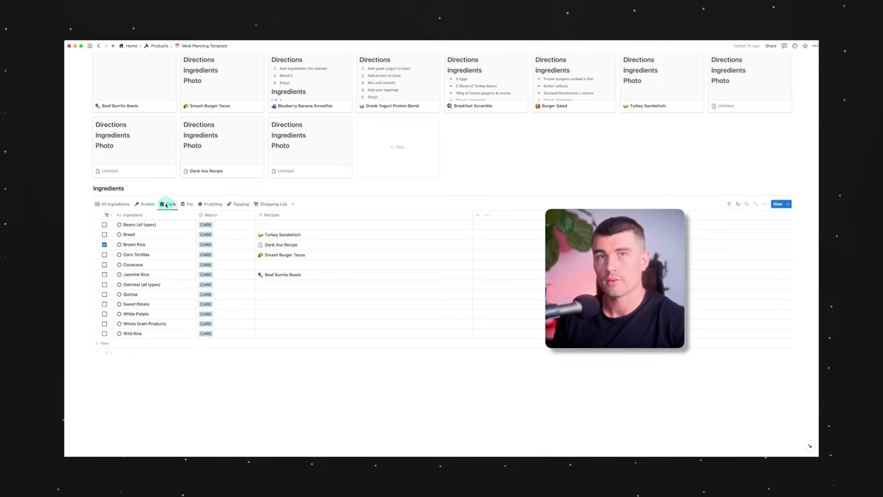
click(187, 205)
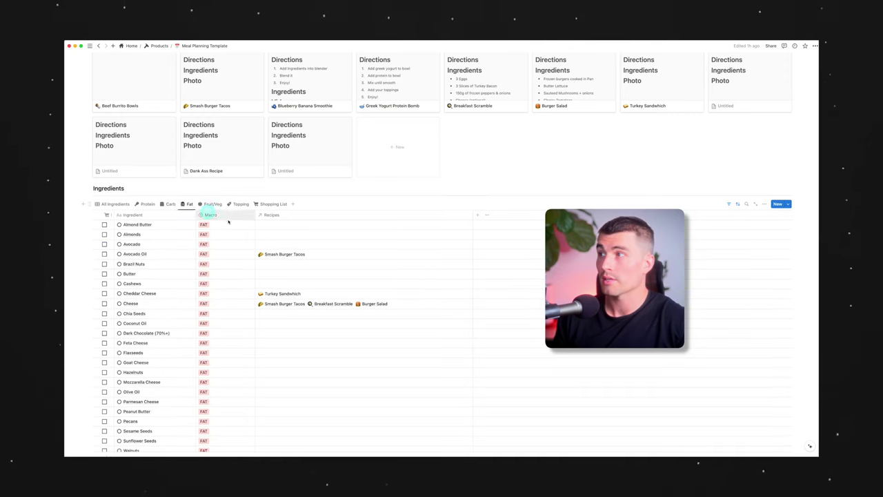
scroll(229, 221, down, 3)
scroll(229, 221, up, 5)
click(212, 290)
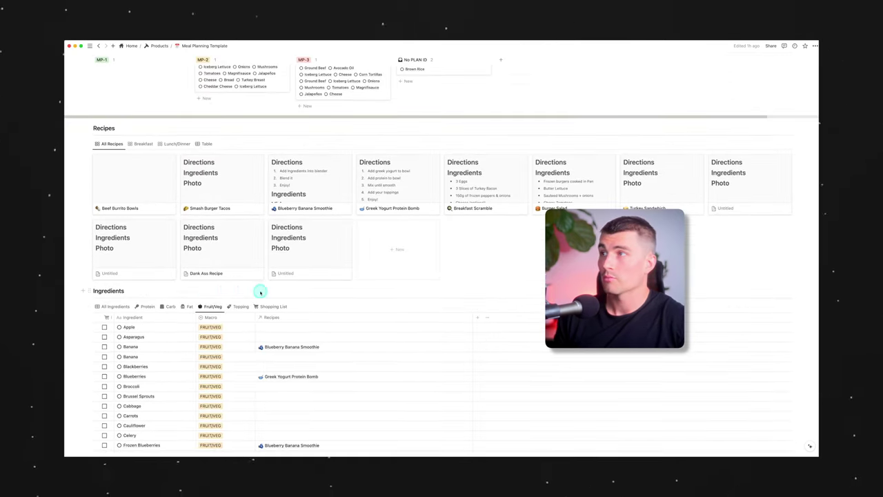
click(236, 291)
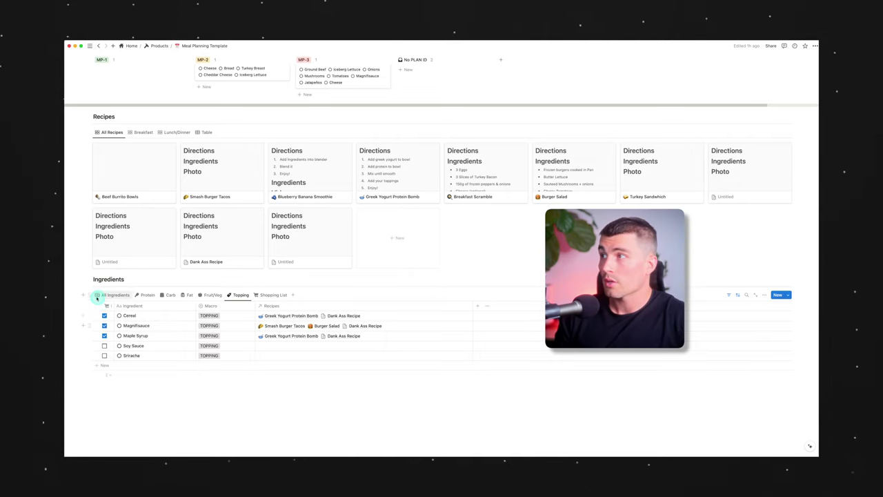
- Show the Shopping List view of the ingredients and uncheck Ground Beef and Salmon
click(104, 315)
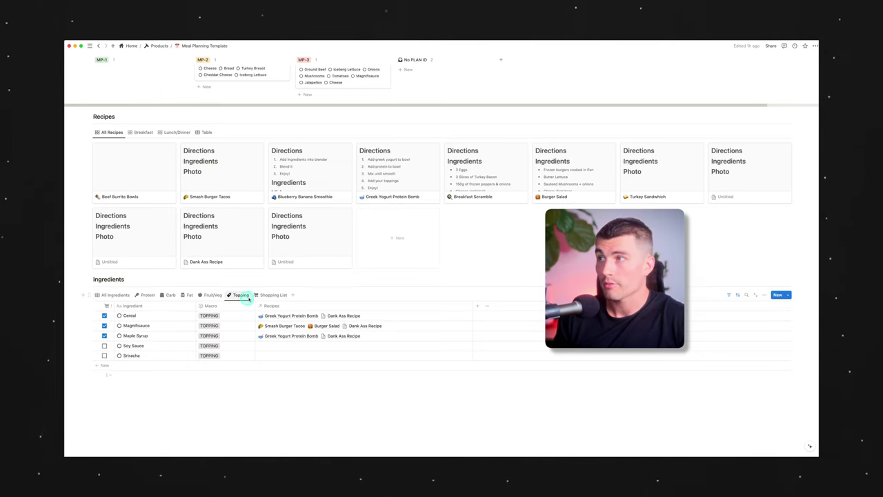
click(273, 295)
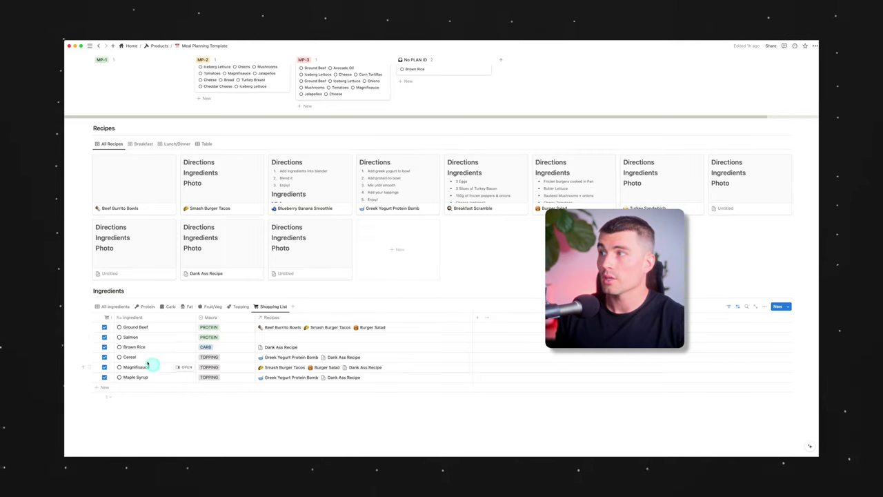
click(104, 328)
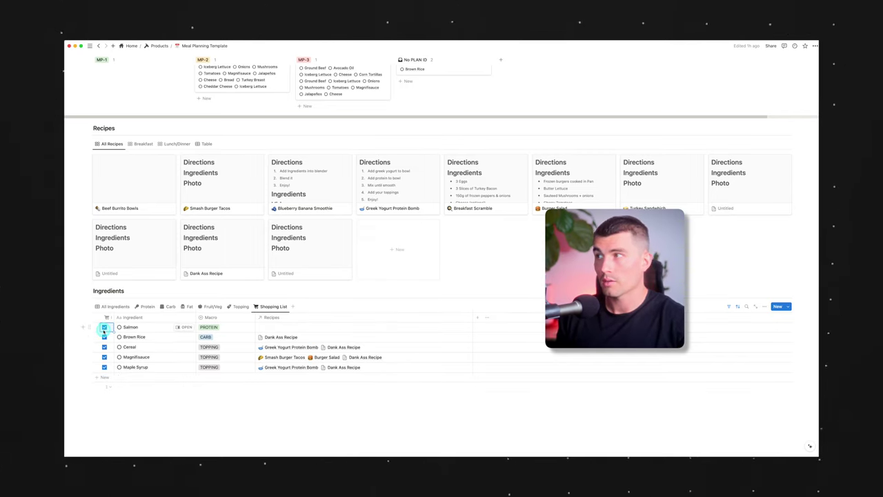
click(104, 328)
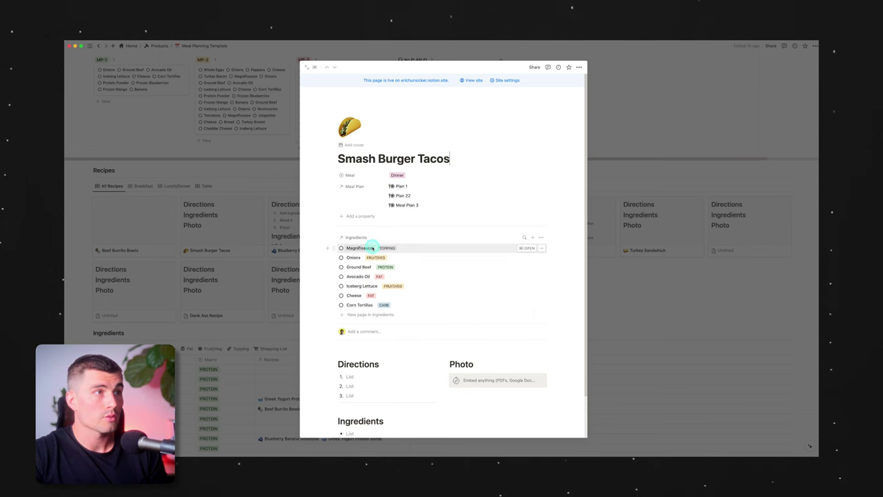
- Create a new recipe titled "PB&J Sando" and set its Meal property to Lunch
click(708, 307)
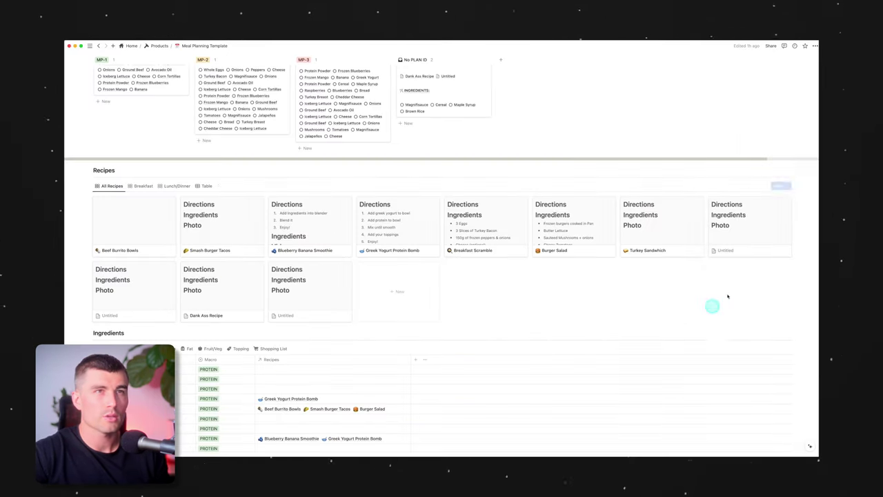
click(778, 186)
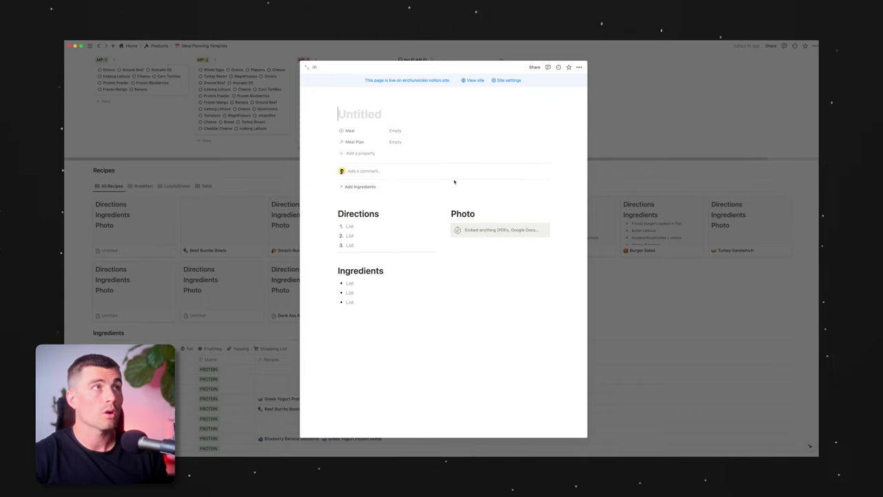
text(PB&)
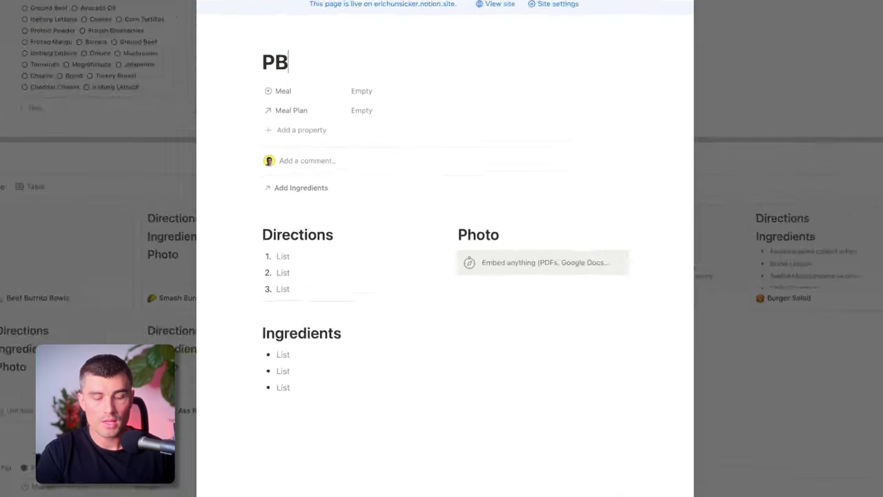
text(J Sando)
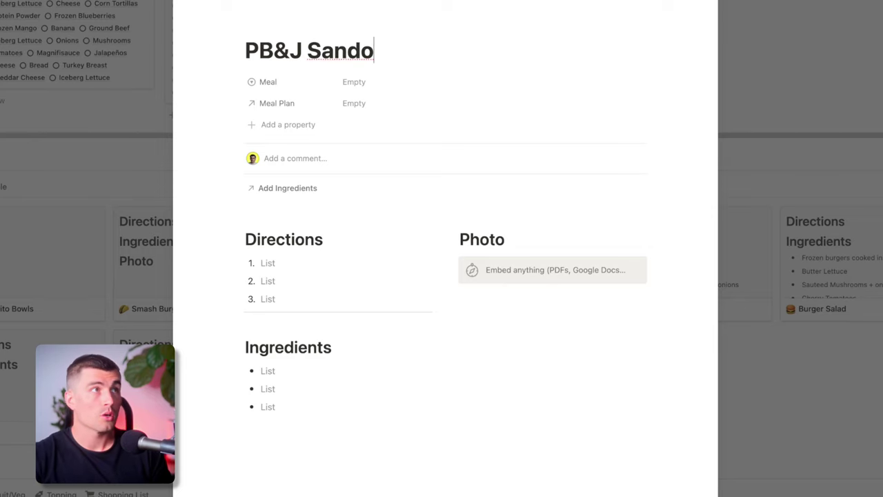
click(501, 271)
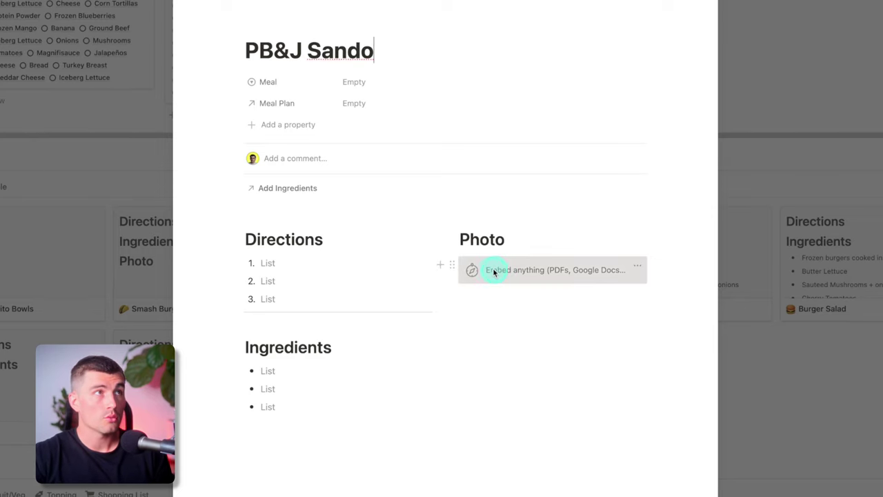
click(360, 82)
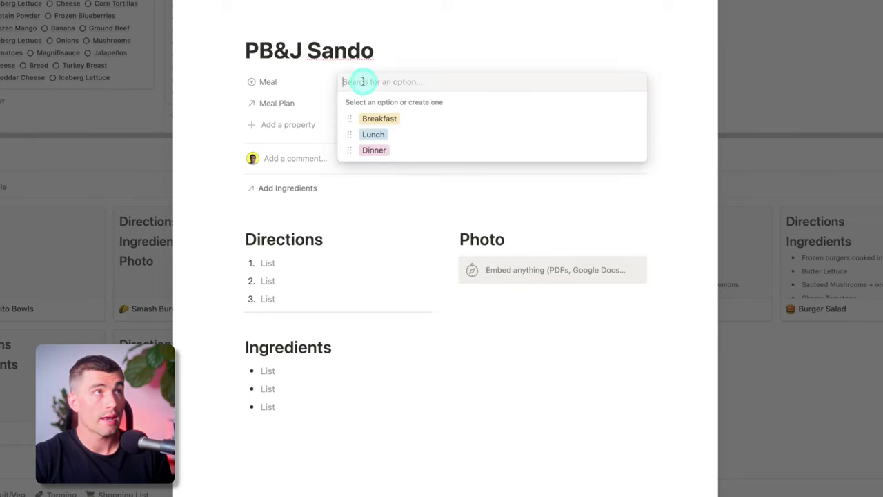
click(423, 137)
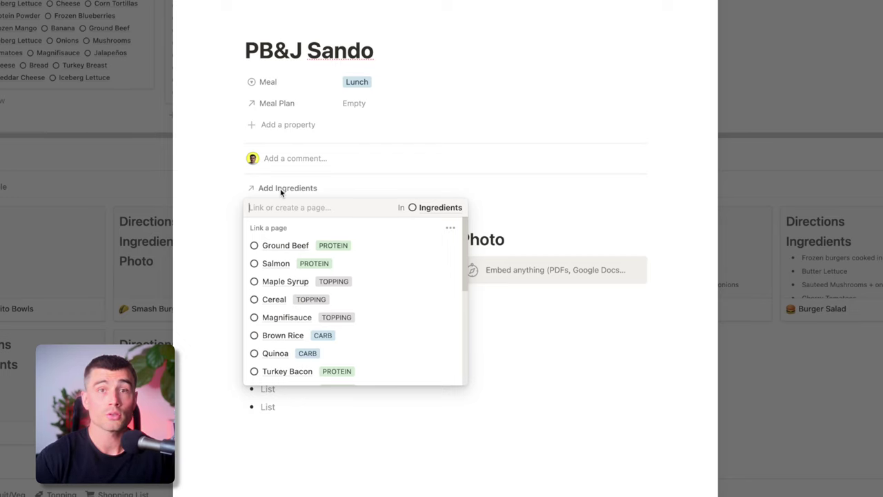
- Link the Peanut Butter ingredient to the PB&J Sando recipe and add a new ingredient named Jelly
text(P)
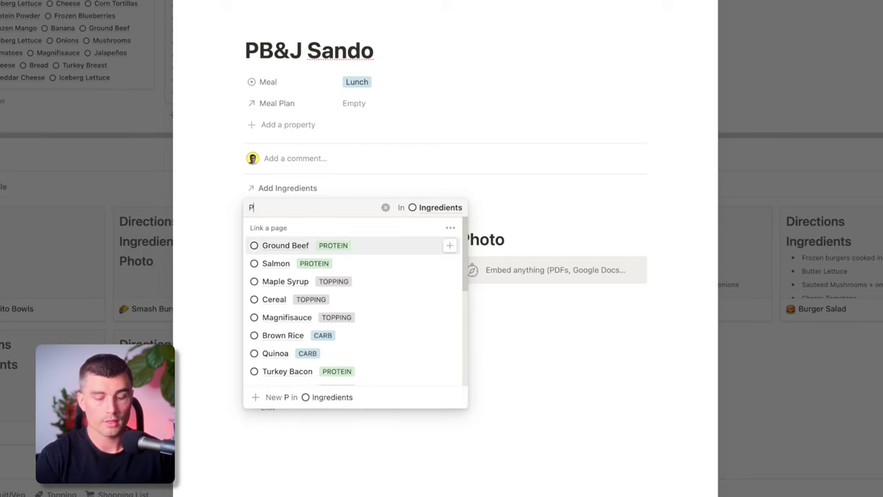
text(eanut)
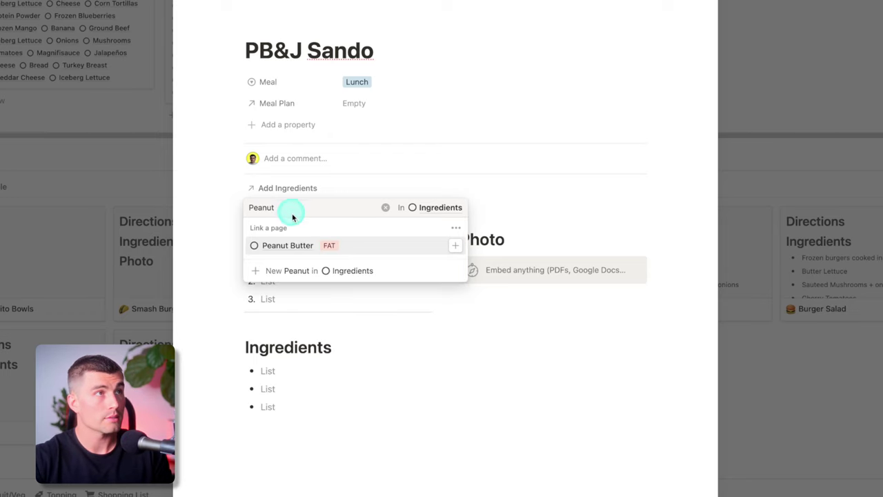
click(456, 247)
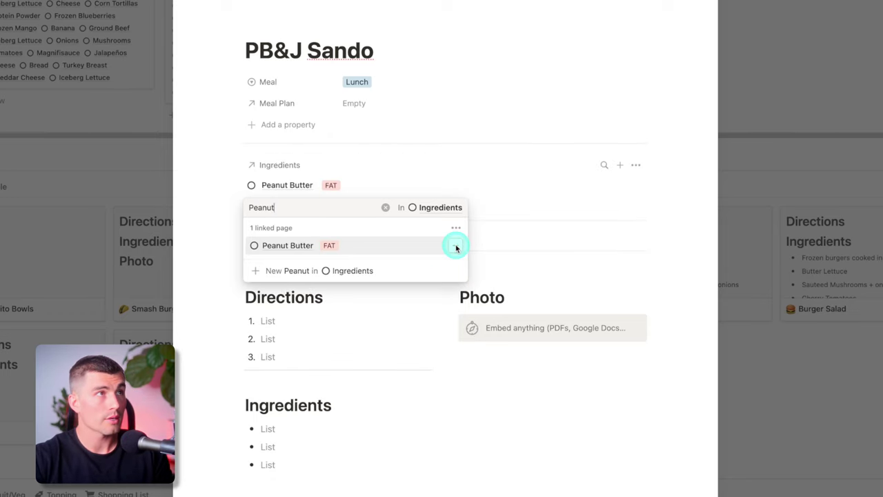
double_click(282, 206)
text(Jelly)
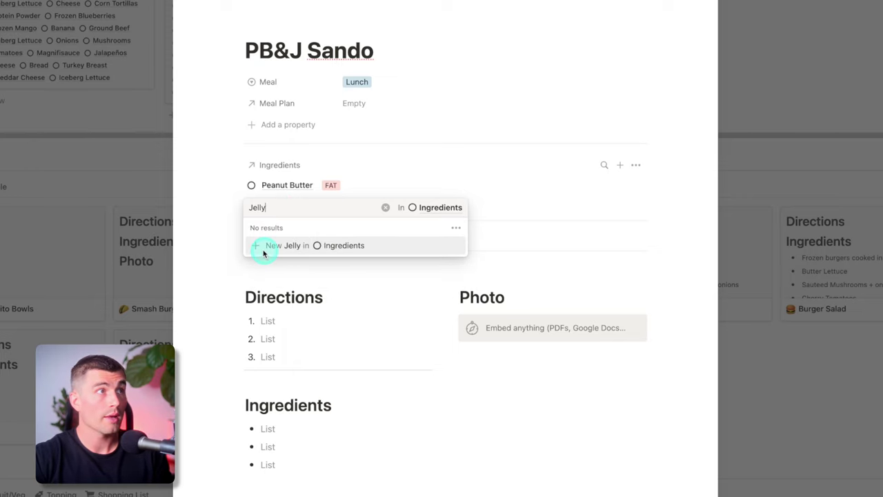
click(259, 251)
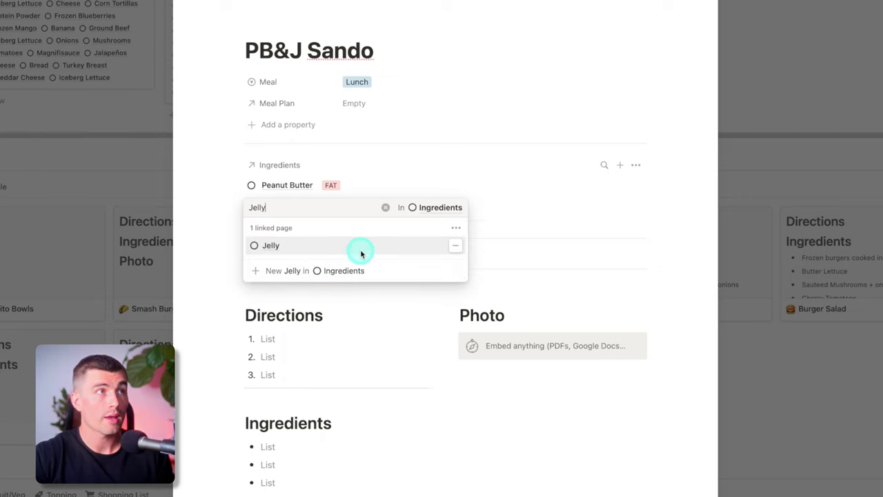
click(471, 252)
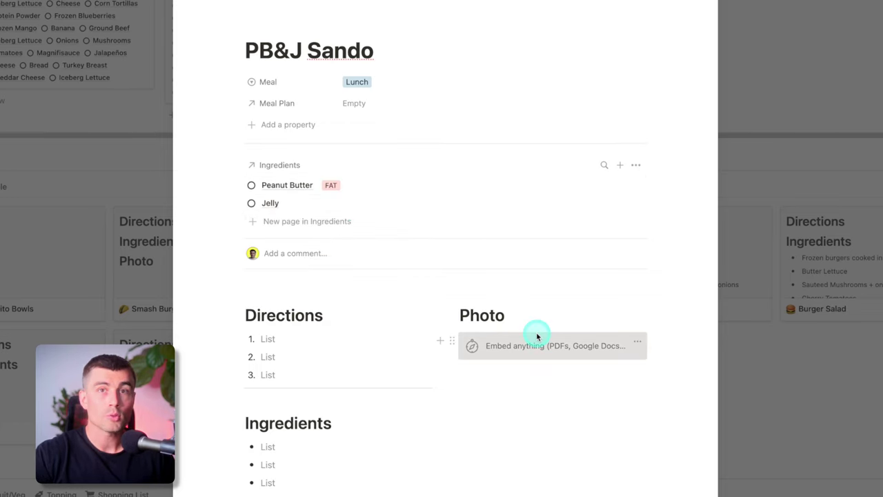
click(276, 170)
click(469, 172)
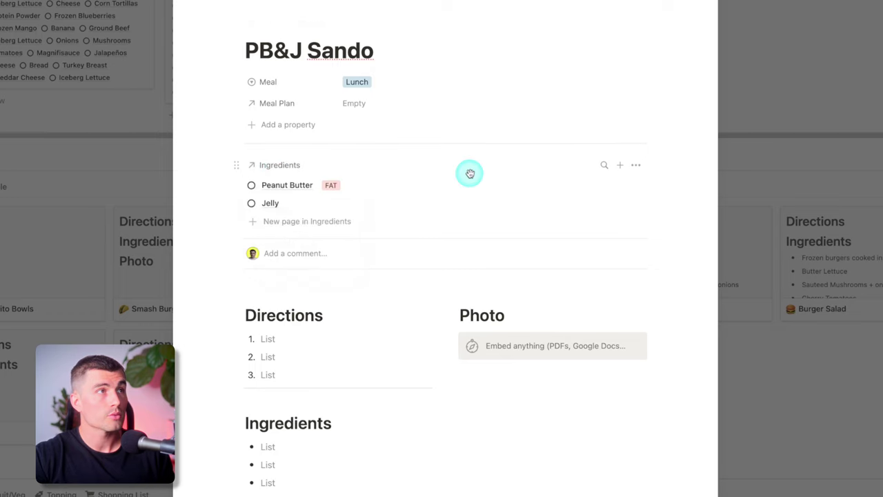
click(620, 166)
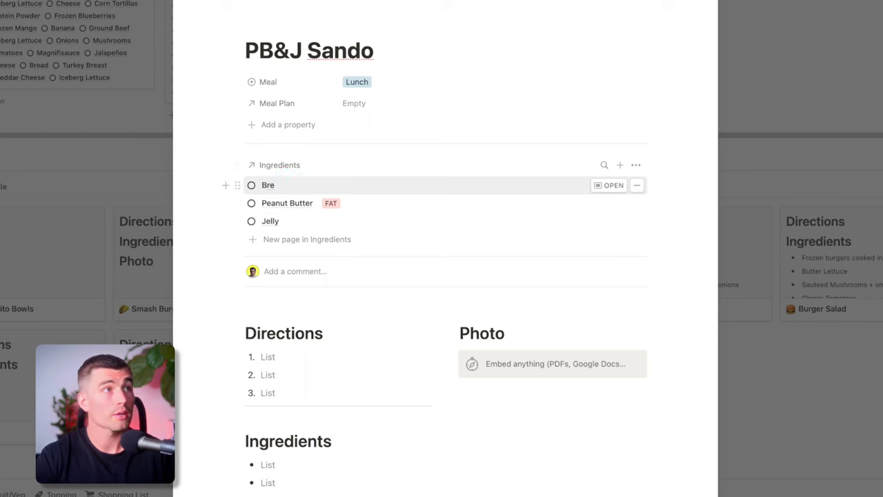
click(637, 185)
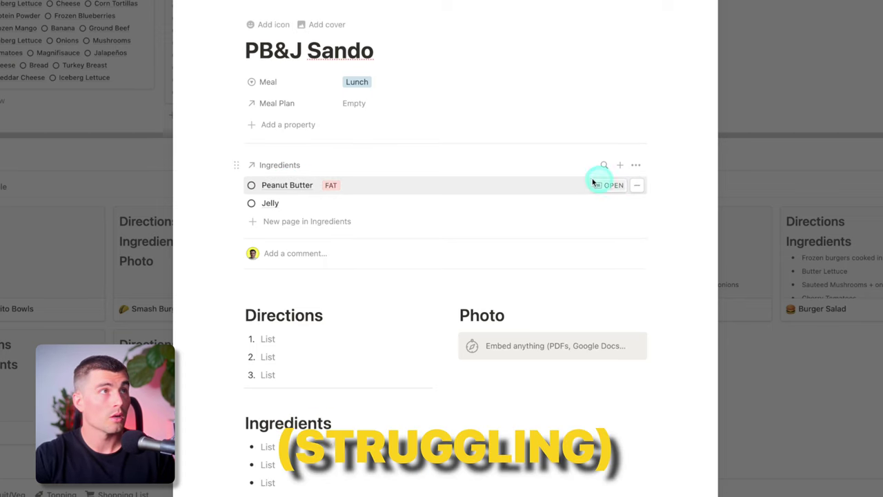
click(316, 222)
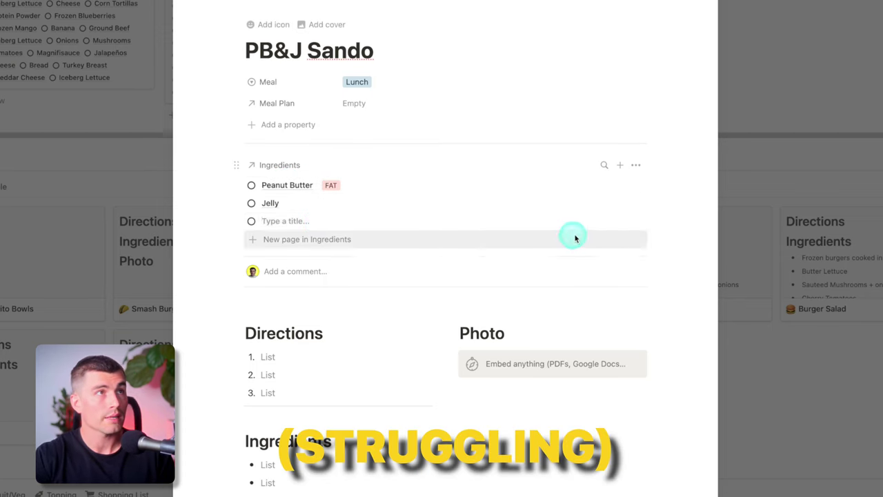
click(637, 221)
click(280, 165)
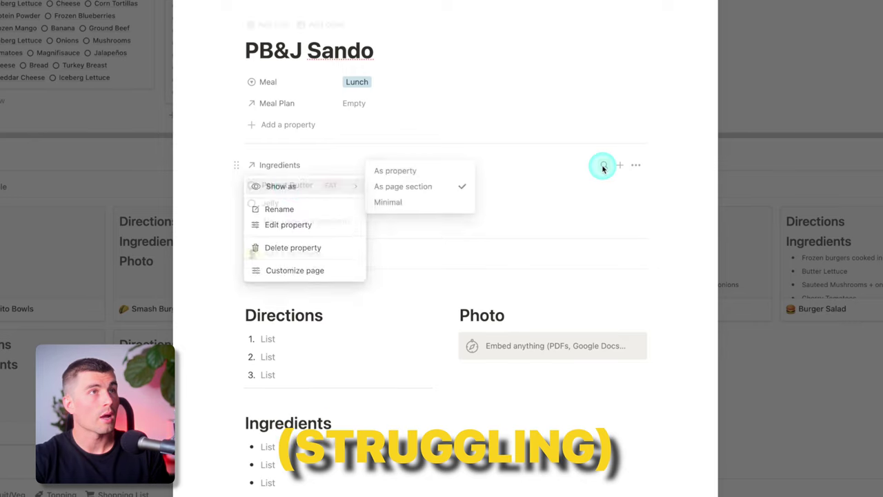
- Find the existing Bread ingredient and link it to the PB&J Sando recipe
click(603, 166)
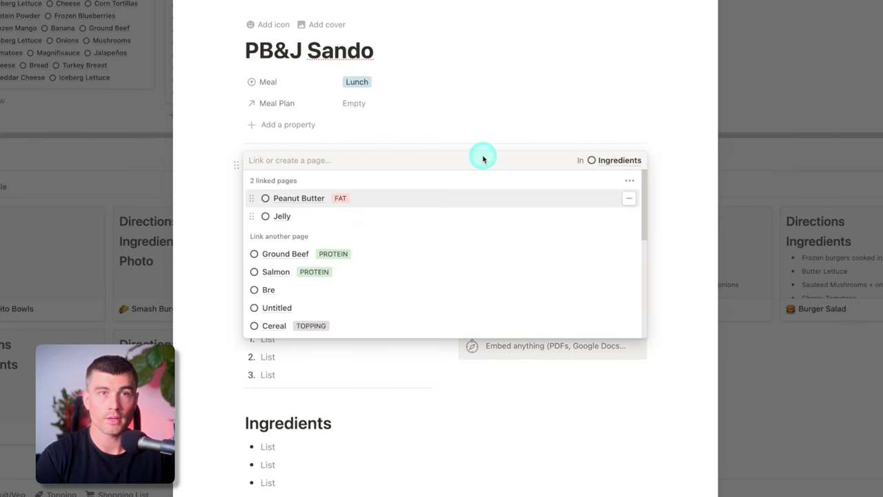
text(bread)
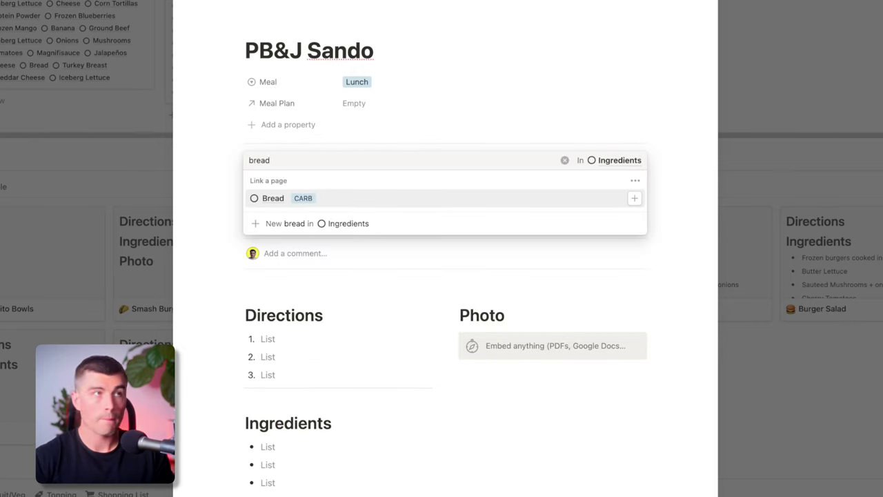
key(Return)
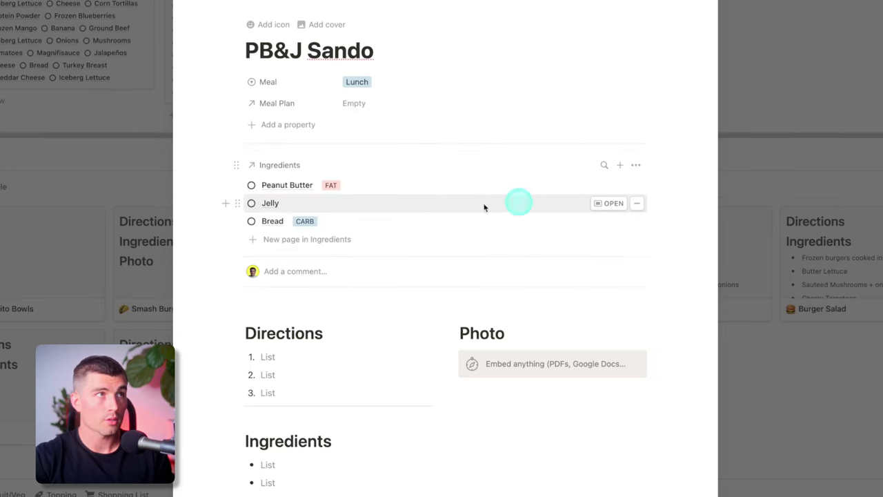
- Set the Macro property of the Jelly ingredient to CARB and return to the PB&J Sando recipe
click(600, 205)
click(401, 168)
click(414, 219)
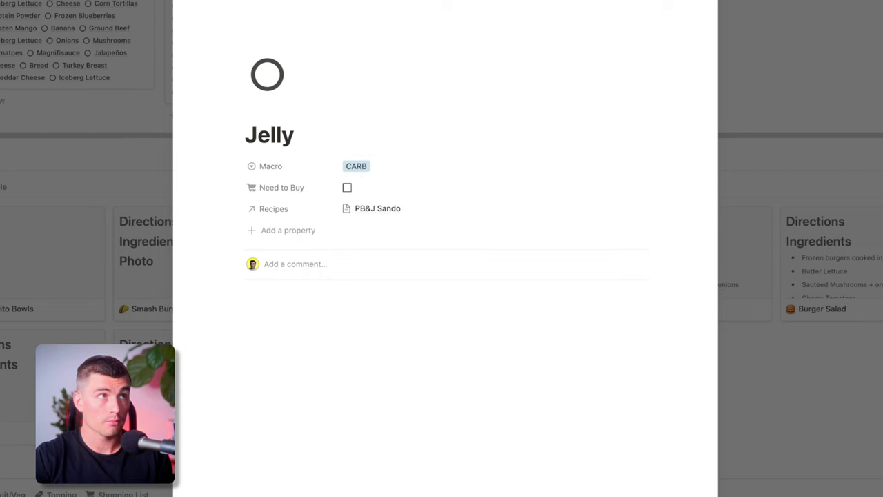
click(347, 18)
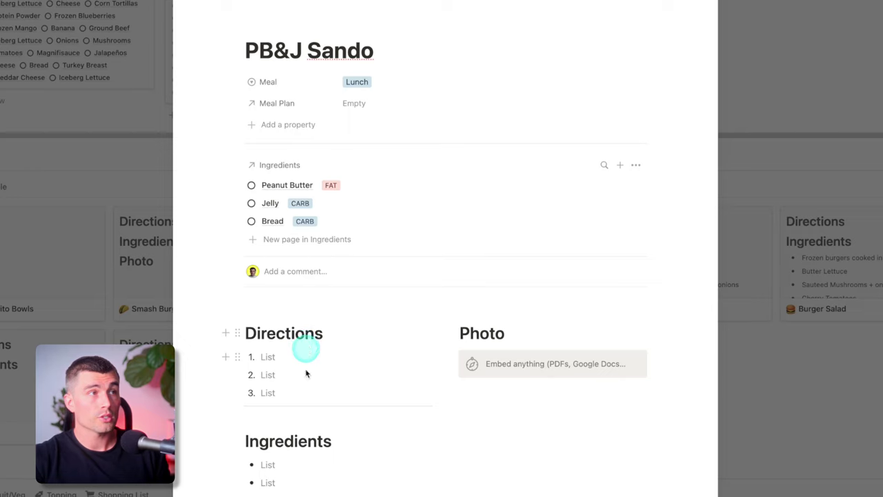
- View the meal plans available to link to the PB&J Sando recipe and close it without choosing one
click(308, 464)
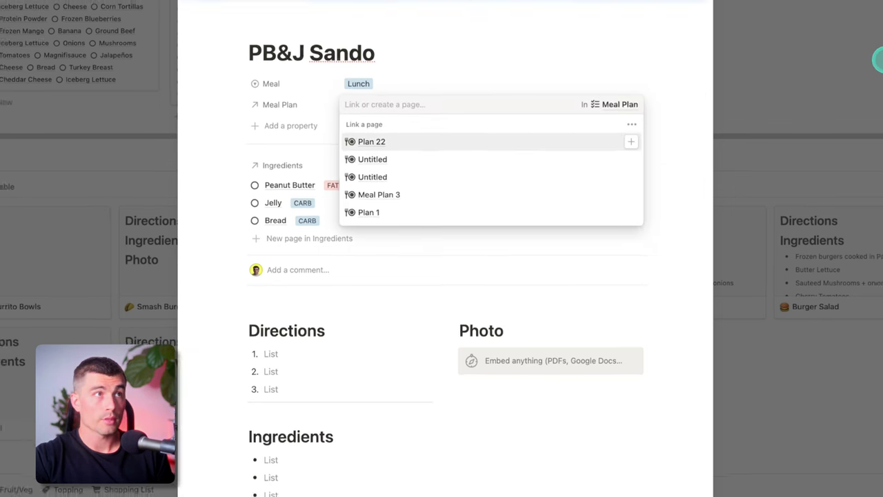
click(877, 60)
click(878, 60)
scroll(699, 157, up, 5)
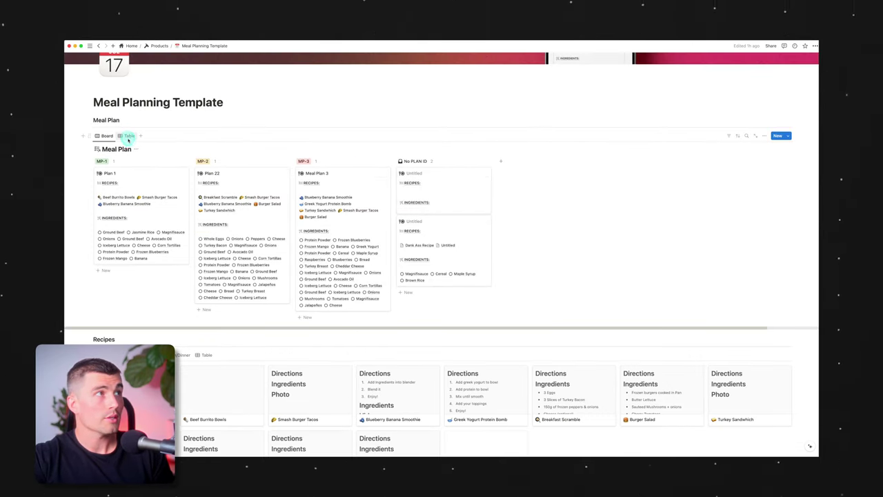
- Show the Meal Plan database as a table and examine its recipes, ingredients, plan ID and week columns
click(128, 136)
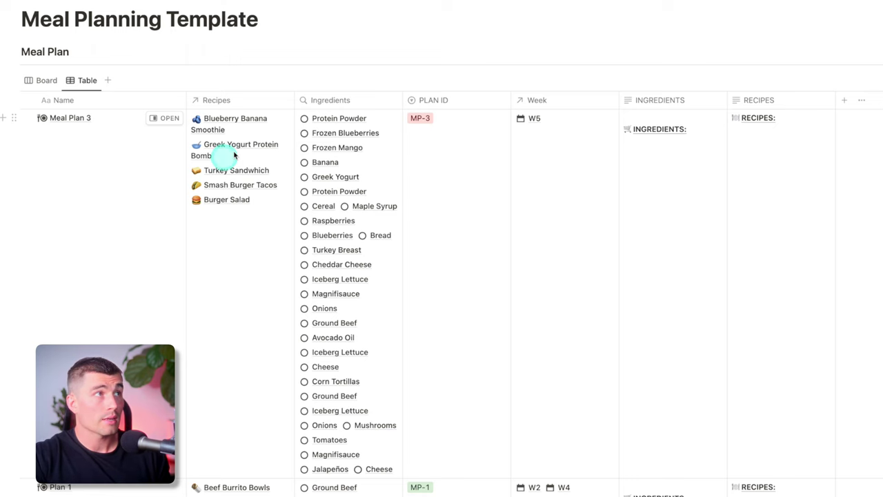
scroll(247, 222, down, 15)
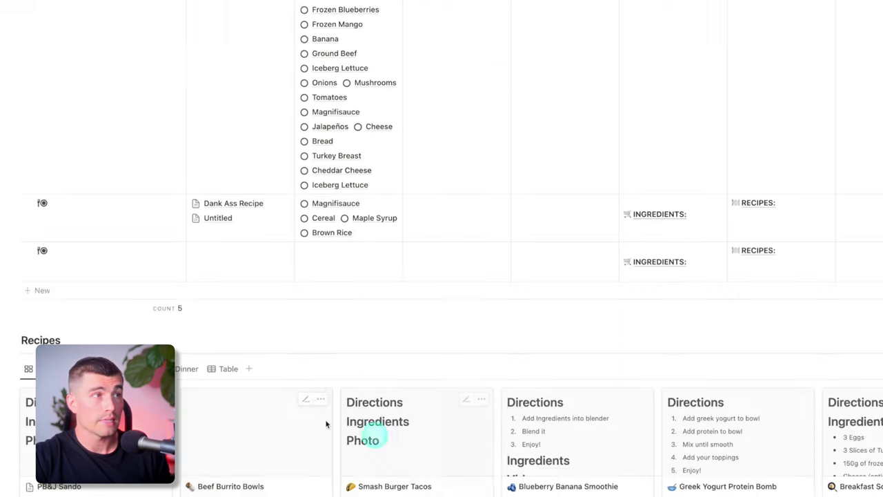
scroll(375, 430, up, 15)
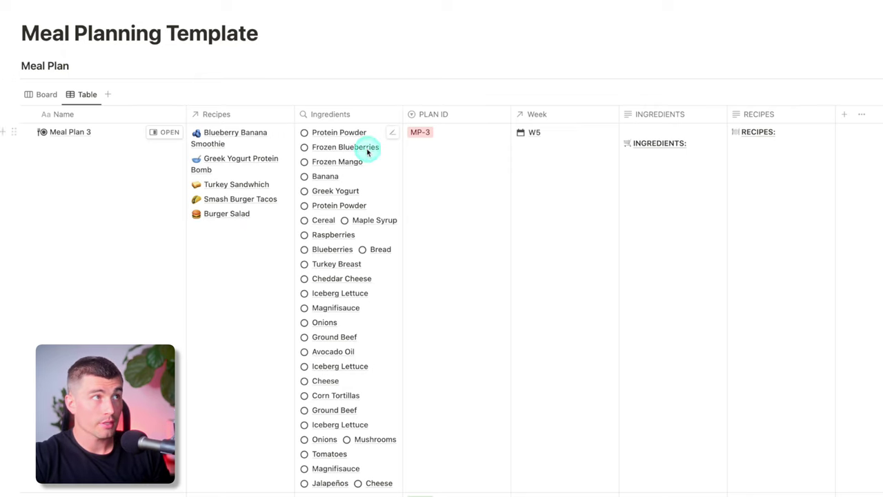
click(351, 117)
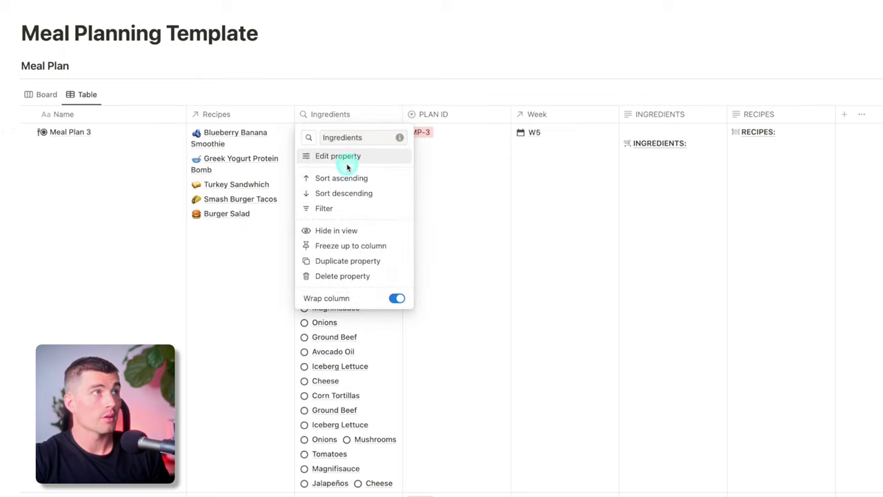
scroll(344, 163, down, 2)
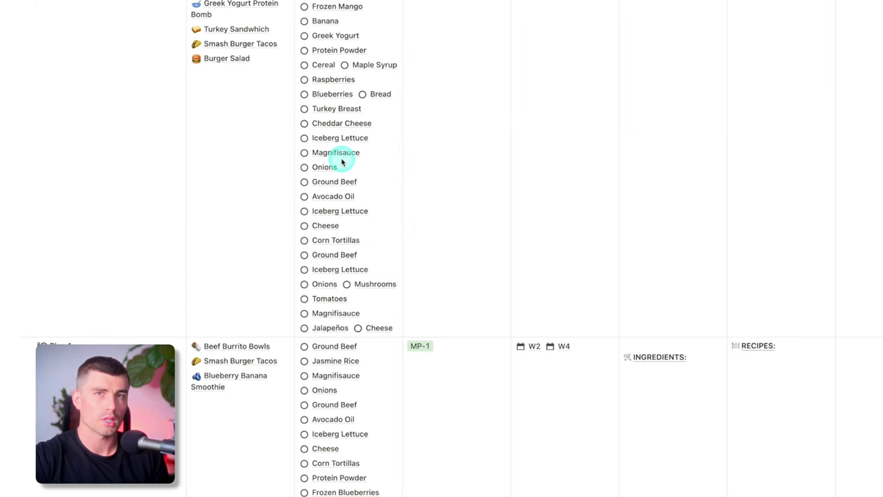
scroll(343, 161, up, 4)
scroll(322, 256, down, 1)
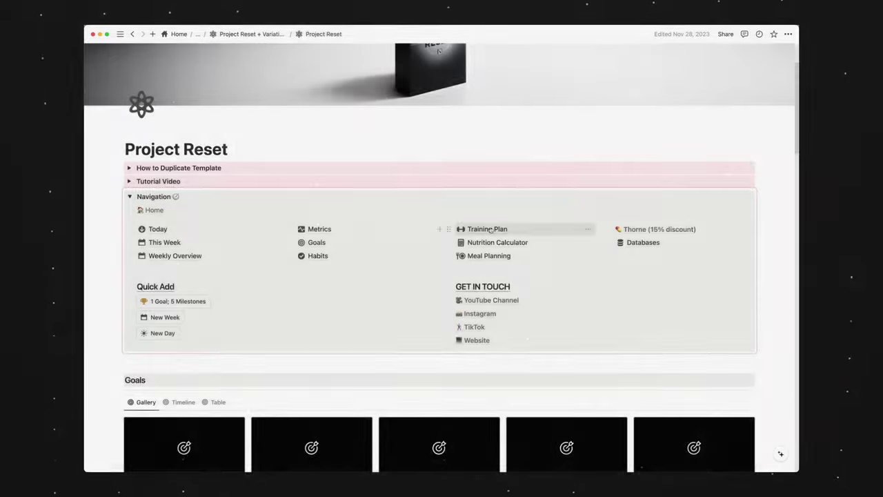
- Browse the Training Plan, Today and Weekly Overview pages of the Project Reset template
click(489, 231)
scroll(404, 241, down, 10)
scroll(403, 242, up, 10)
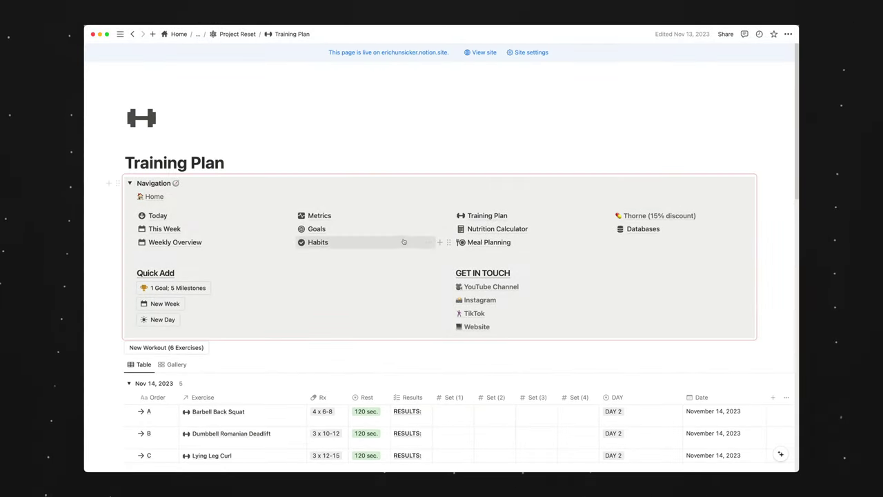
click(157, 216)
click(175, 243)
scroll(458, 325, down, 5)
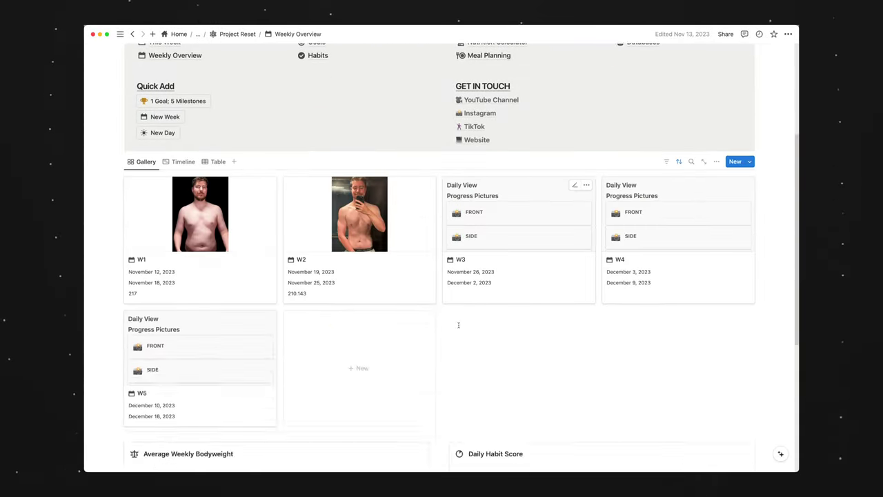
scroll(458, 324, up, 5)
click(151, 191)
scroll(369, 325, down, 10)
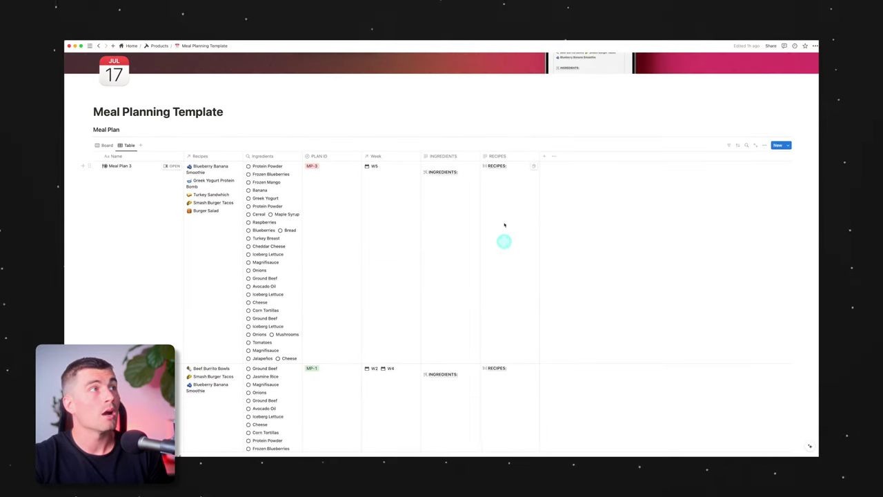
- Return the Meal Plan database to its board view and create a meal plan titled "New Meal Plan"
click(107, 146)
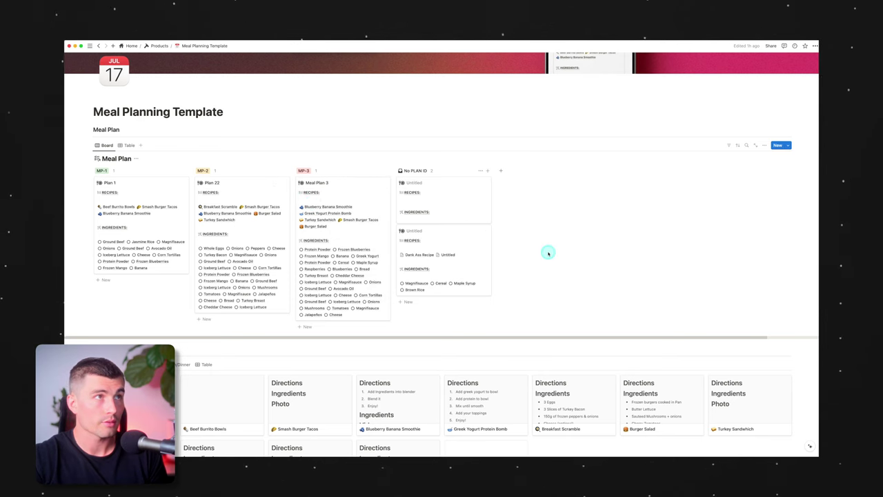
click(776, 145)
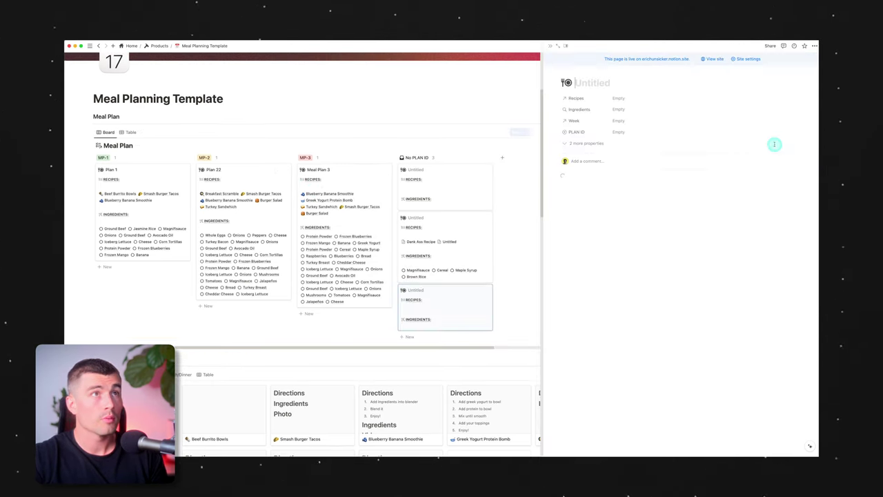
text(New Meal Plan)
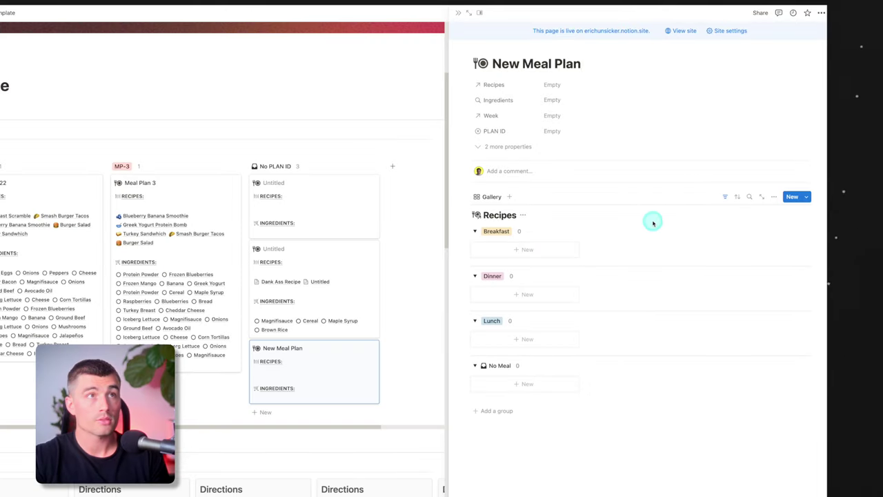
- Link Smash Burger Tacos, PB&J Sando, Blueberry Banana Smoothie and Greek Yogurt Protein Bomb as the new meal plan's recipes
click(570, 84)
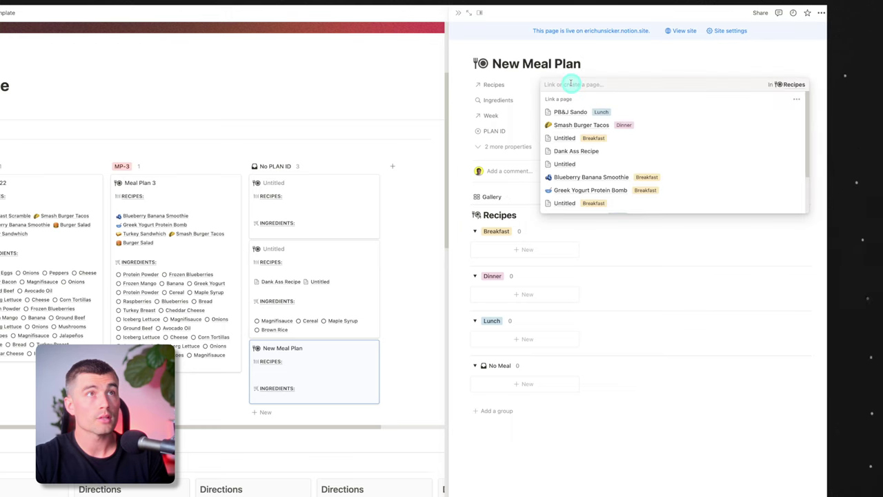
scroll(590, 97, down, 2)
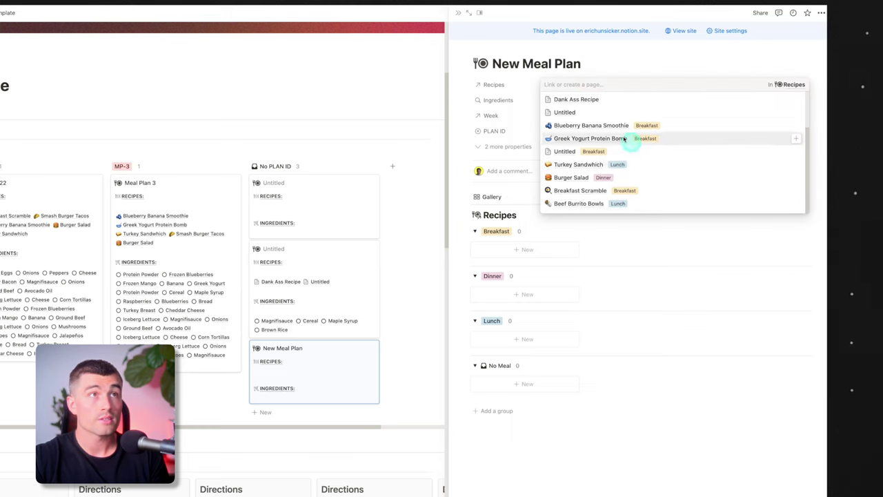
scroll(597, 103, up, 2)
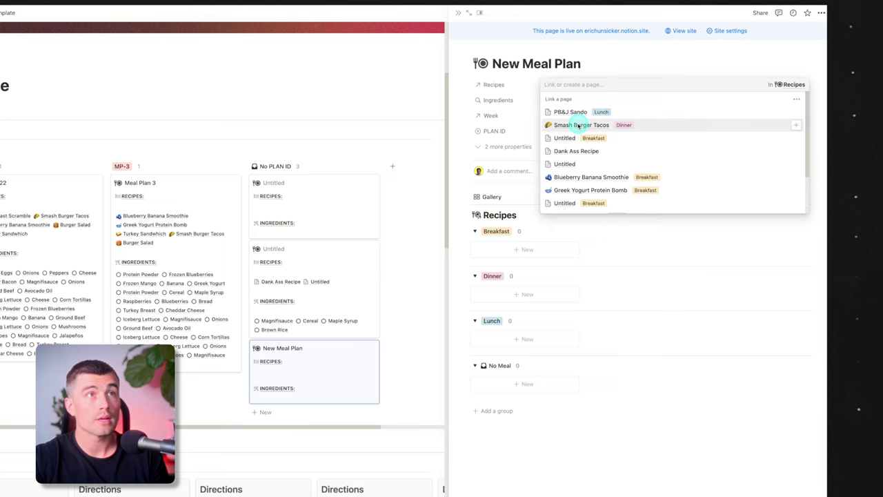
click(579, 126)
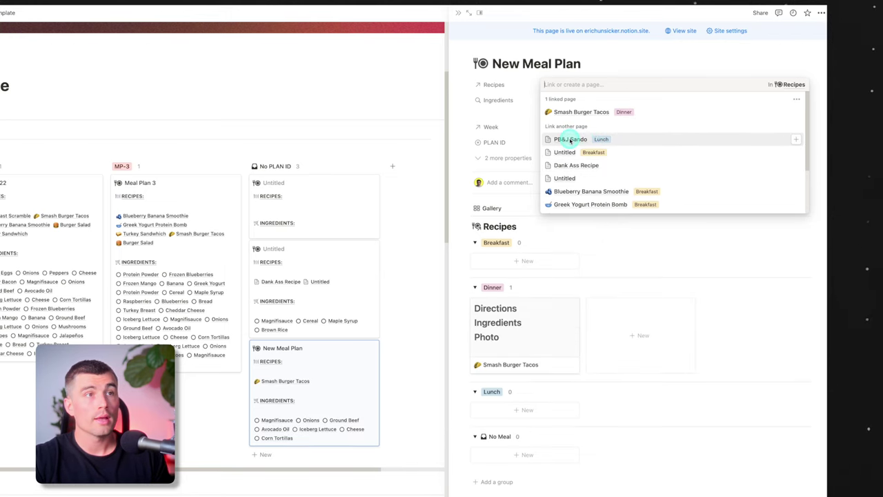
click(570, 139)
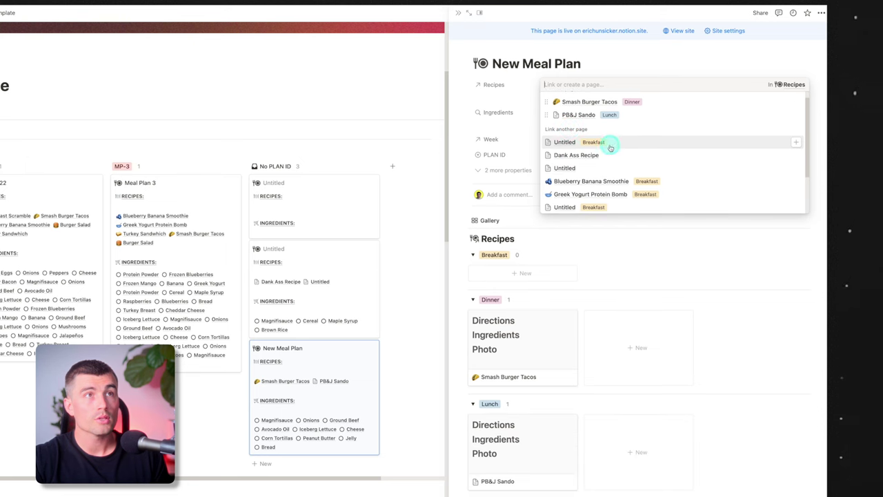
click(605, 180)
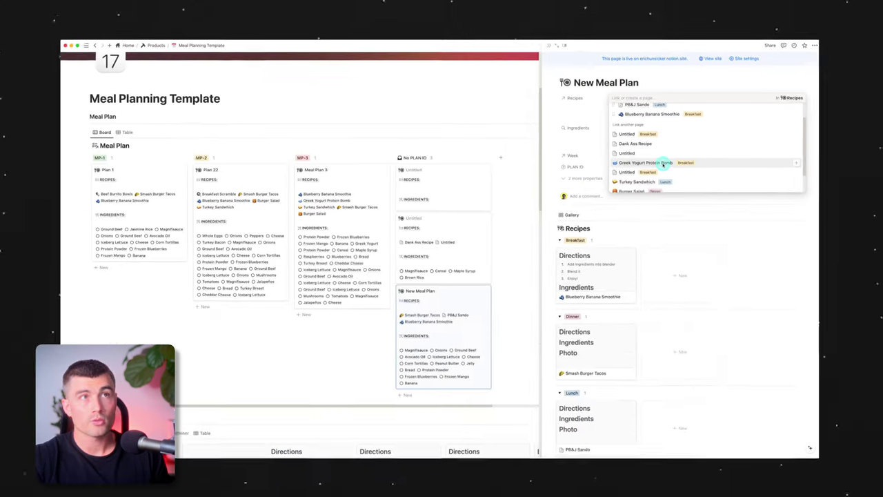
click(663, 164)
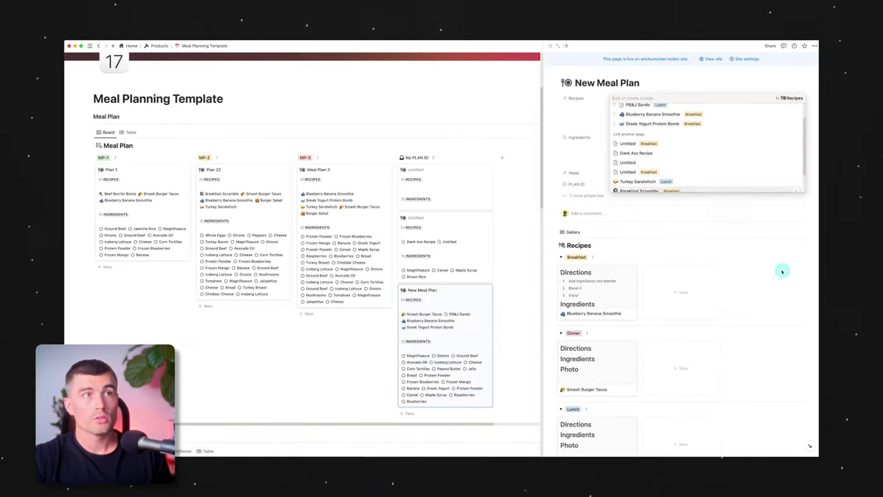
click(782, 271)
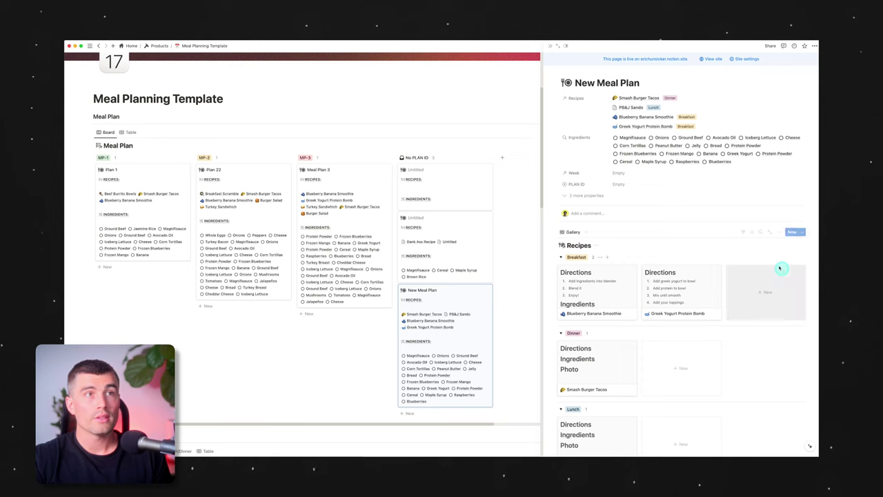
- Reorder the Recipes gallery groups in New Meal Plan so Lunch comes before Dinner, and return to the Meal Planning Template
click(559, 47)
scroll(605, 192, down, 5)
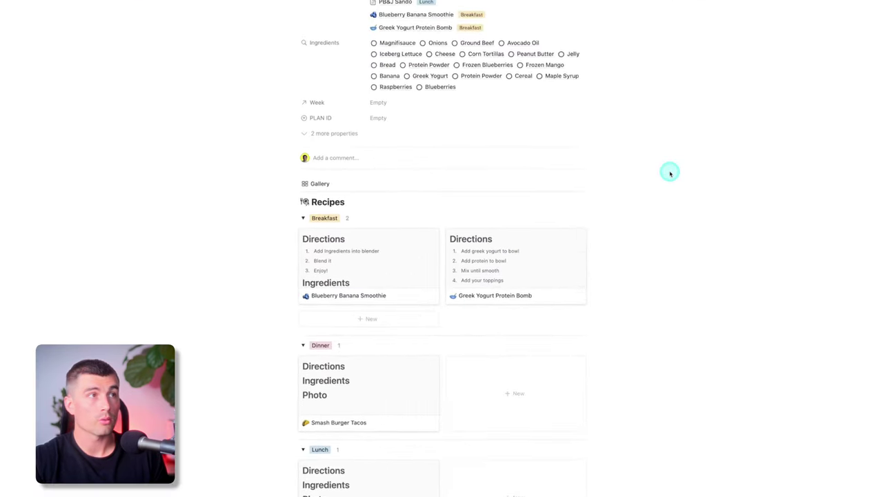
scroll(670, 173, down, 2)
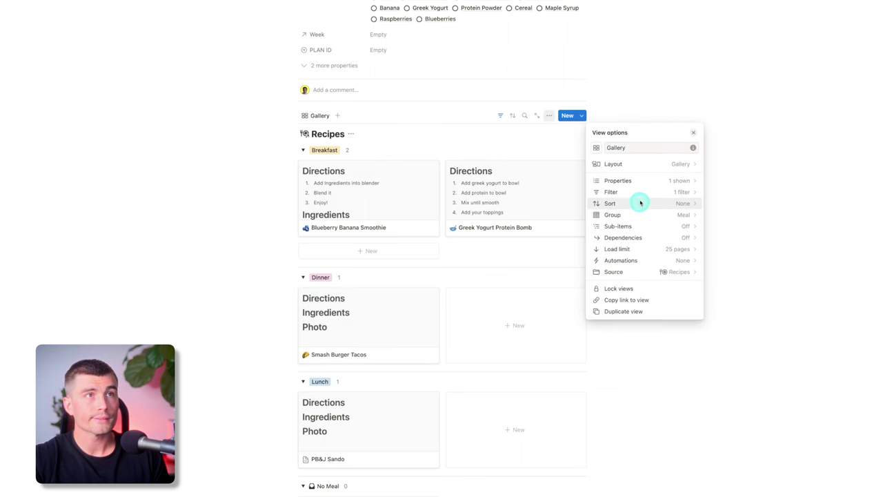
click(640, 212)
drag(593, 225, 594, 210)
click(410, 213)
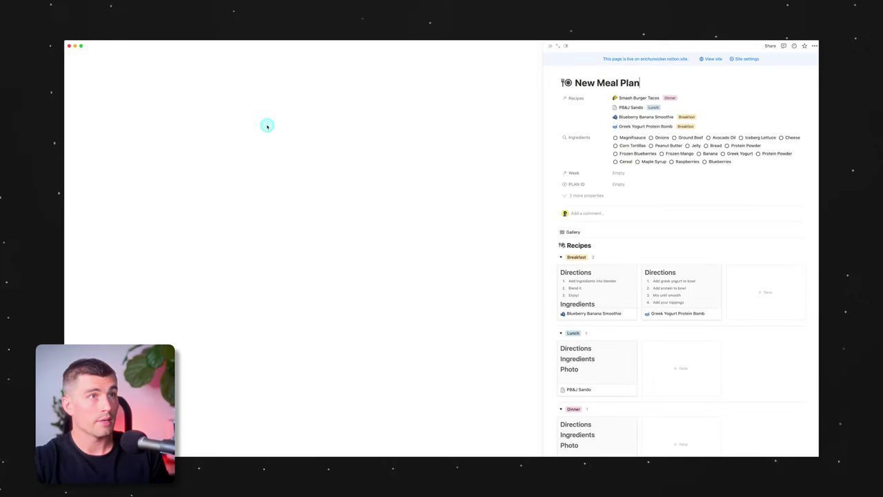
click(269, 126)
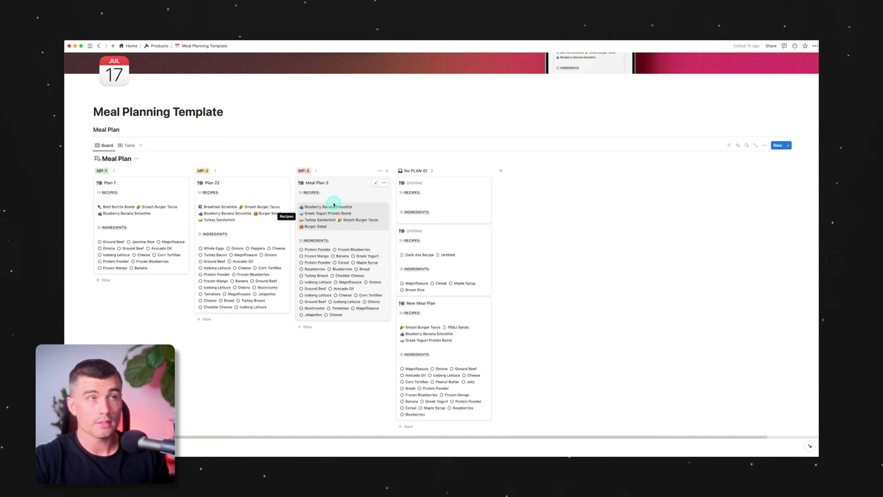
- Set the PLAN ID of New Meal Plan to a new option MP-4 and move the MP-4 group before No PLAN ID
click(425, 303)
click(623, 184)
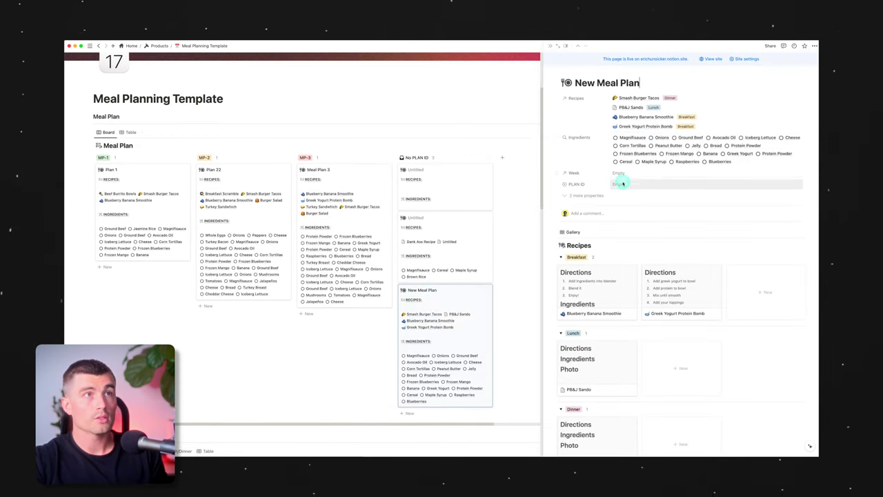
text(MP-4)
key(Return)
key(Escape)
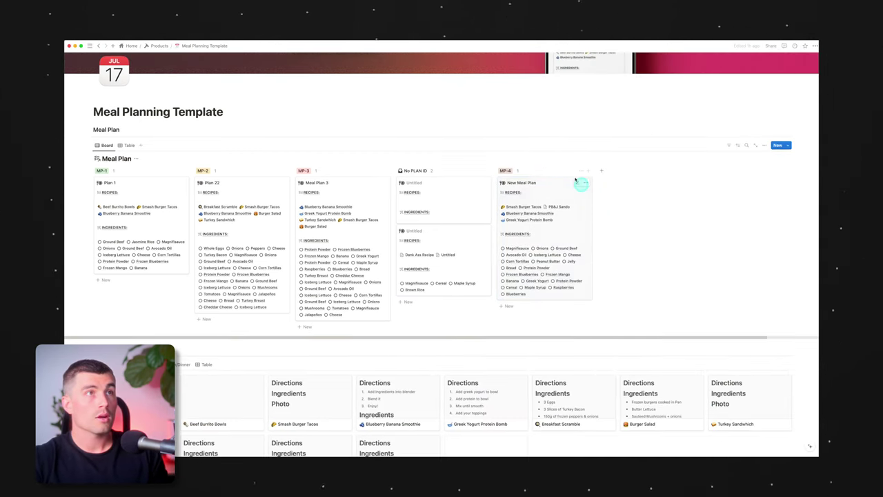
drag(519, 171, 397, 173)
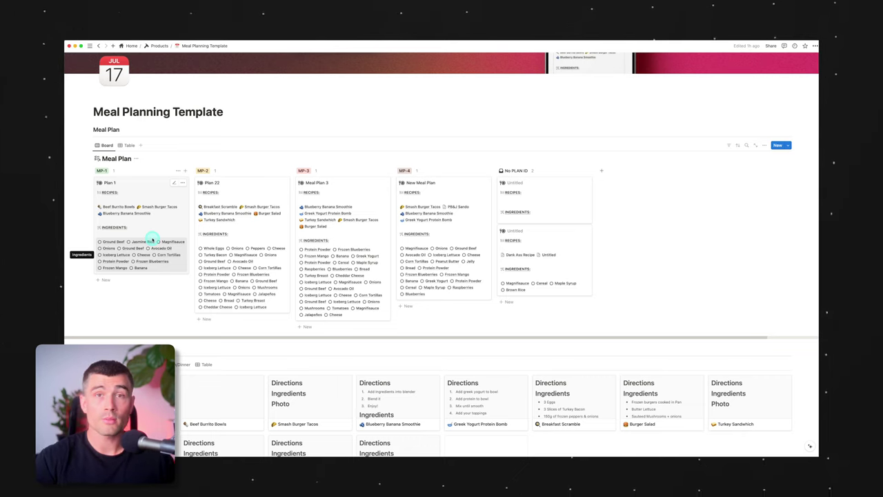
click(151, 200)
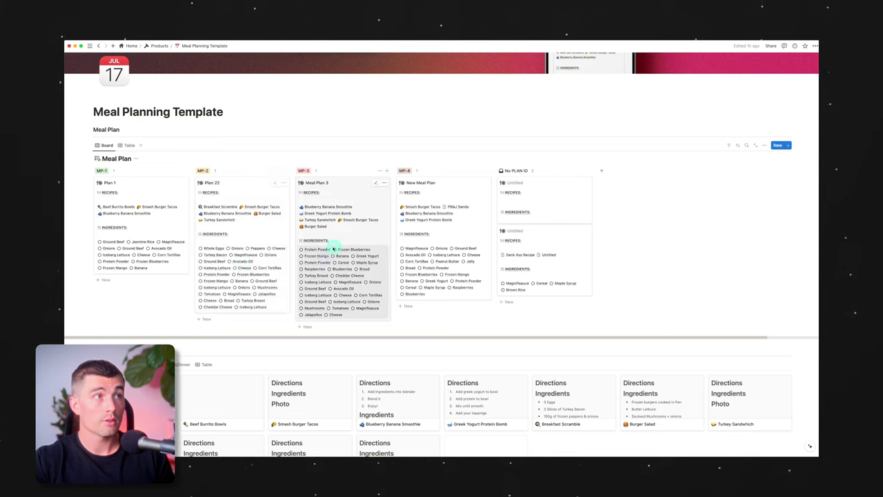